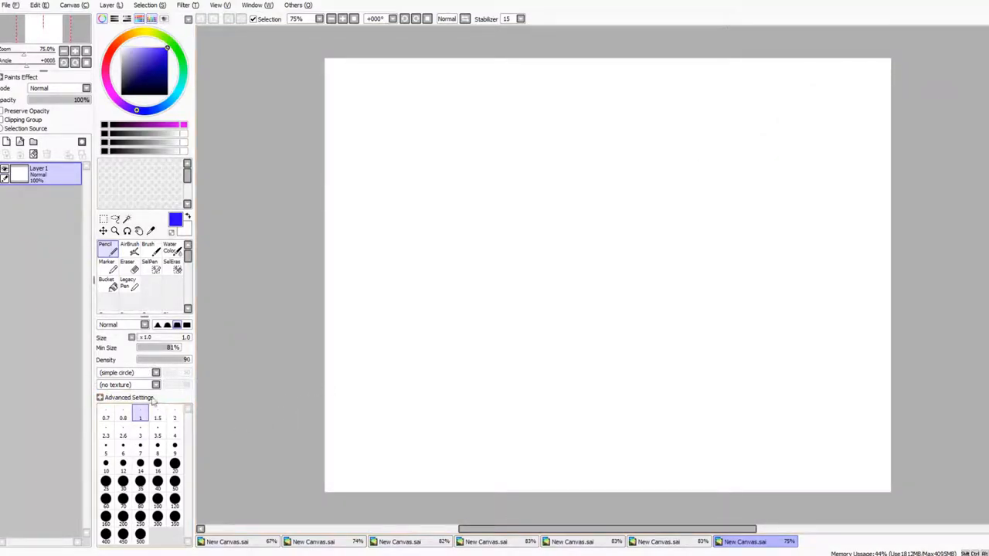
Choose the Brush tool at thin size 7 for sketching in blue.
left_click(149, 246)
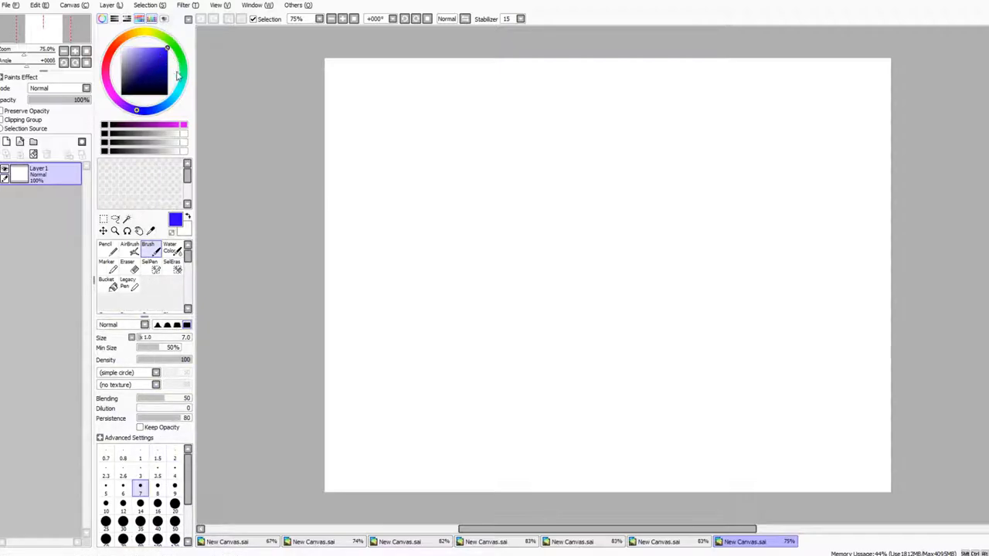
Adjust the zoom and sketch a round blue head outline, closing the circle up the right side.
left_click(27, 51)
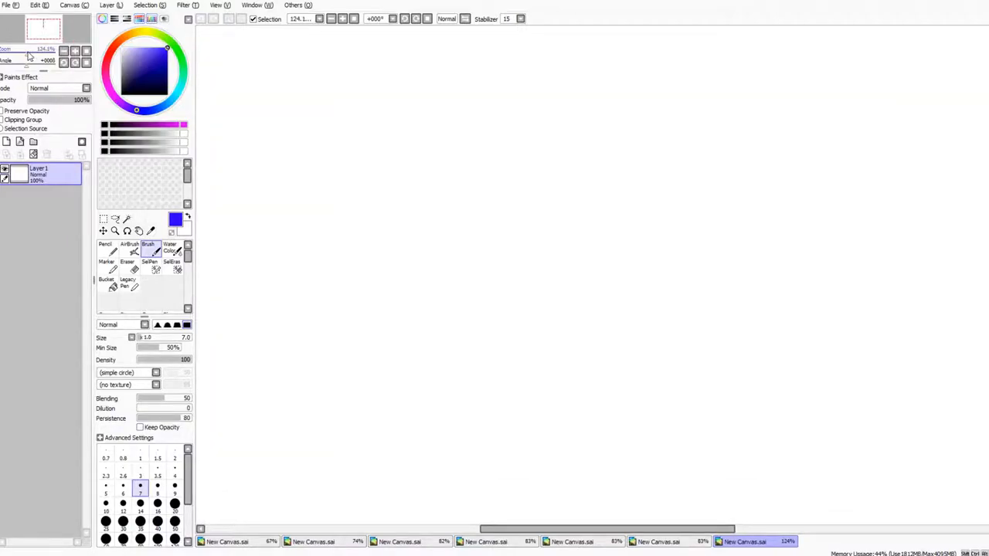
left_click(27, 56)
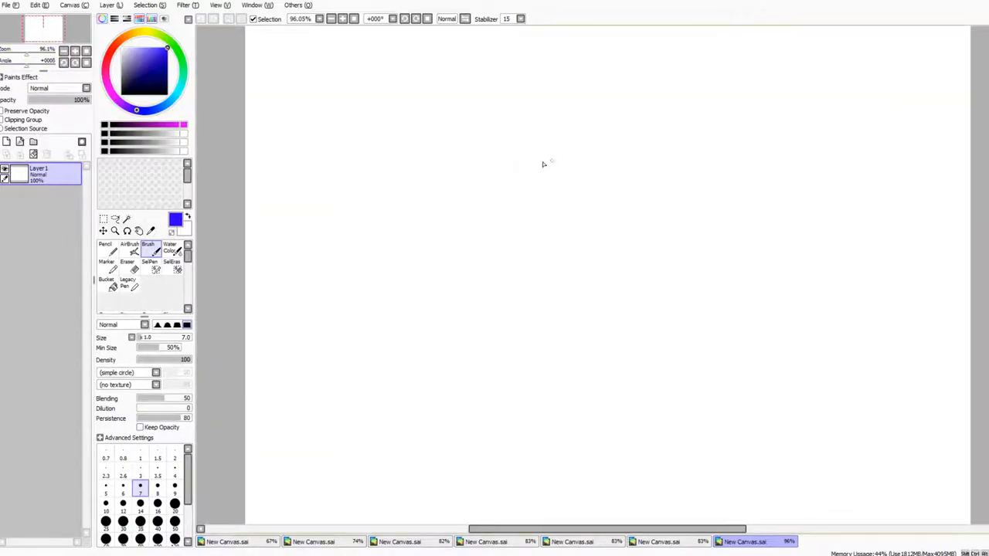
left_click_drag(538, 159, 486, 202)
mouse_move(514, 170)
left_mouse_down()
mouse_move(471, 230)
mouse_move(459, 317)
left_mouse_up()
mouse_move(464, 266)
left_mouse_down()
mouse_move(467, 365)
mouse_move(541, 437)
mouse_move(634, 444)
mouse_move(730, 383)
left_mouse_up()
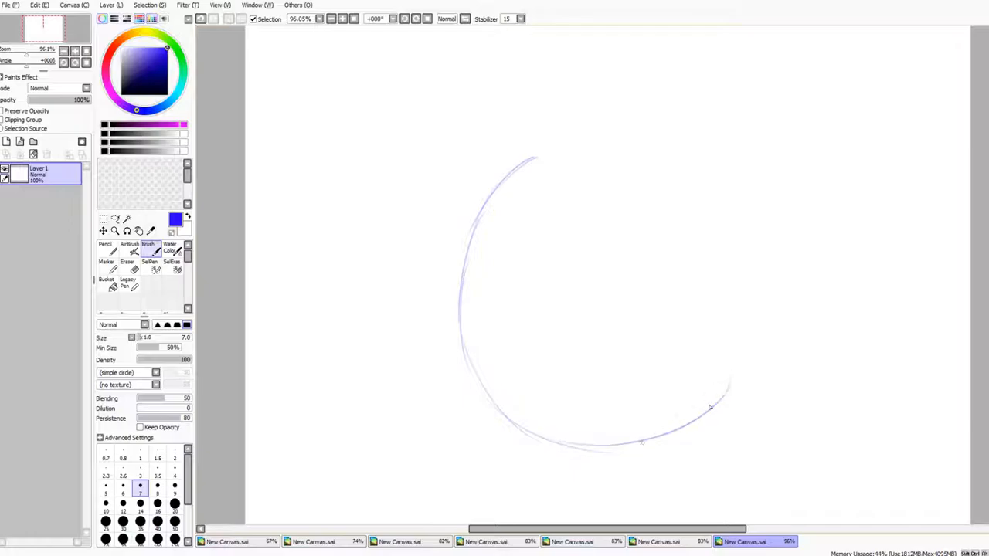
left_click_drag(695, 421, 734, 355)
left_click_drag(711, 402, 754, 293)
left_click_drag(738, 379, 746, 232)
mouse_move(753, 298)
left_mouse_down()
mouse_move(745, 232)
mouse_move(696, 170)
mouse_move(641, 147)
mouse_move(568, 147)
mouse_move(506, 175)
left_mouse_up()
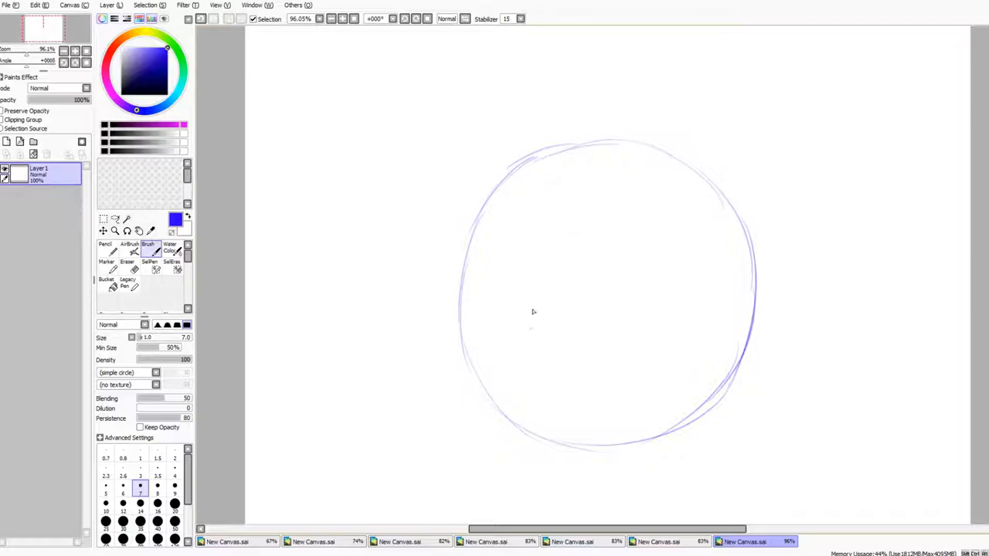
Sketch two oval eyes, a brow, the nose and the mouth inside the head.
mouse_move(523, 283)
left_mouse_down()
mouse_move(506, 293)
mouse_move(526, 352)
mouse_move(541, 282)
mouse_move(527, 293)
left_mouse_up()
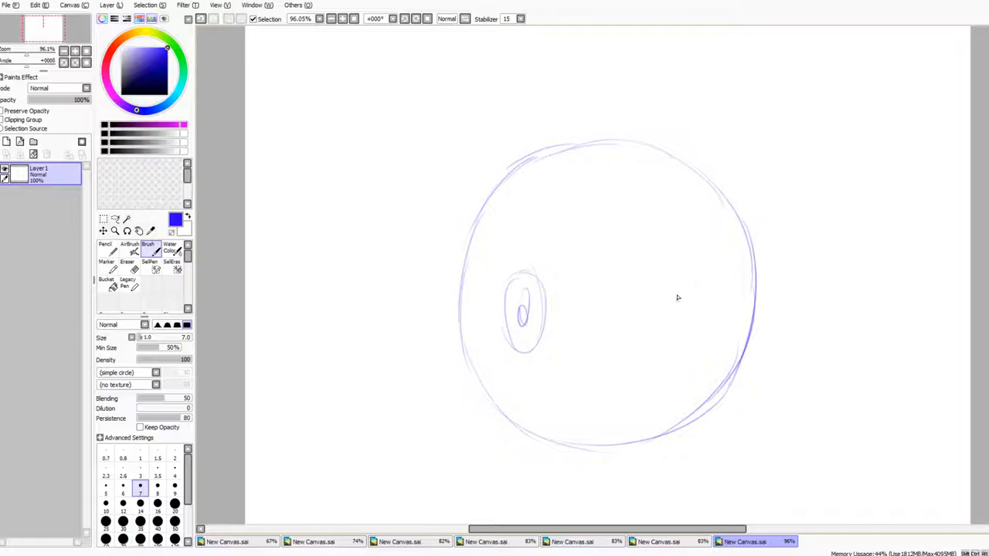
left_click_drag(639, 291, 635, 340)
mouse_move(678, 309)
left_mouse_down()
mouse_move(641, 289)
mouse_move(654, 334)
left_mouse_up()
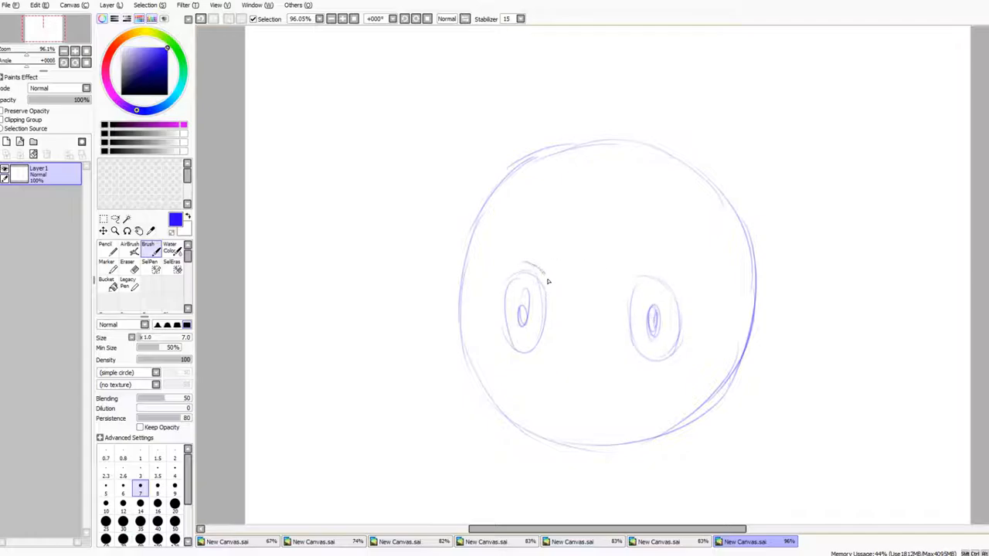
left_click_drag(621, 277, 649, 265)
mouse_move(579, 317)
left_mouse_down()
mouse_move(570, 377)
mouse_move(531, 389)
mouse_move(603, 390)
left_mouse_up()
left_click_drag(555, 417, 642, 421)
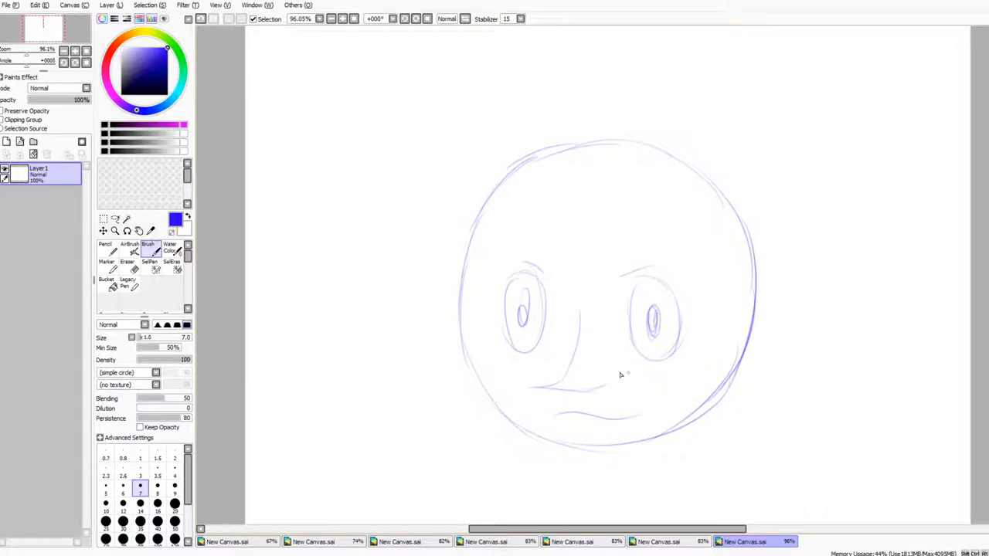
Draw long scribbly hair strands falling from the eyes down both cheeks toward the chin.
left_click_drag(632, 372, 695, 404)
left_click_drag(657, 357, 796, 444)
left_click_drag(677, 342, 828, 452)
left_click_drag(620, 344, 701, 415)
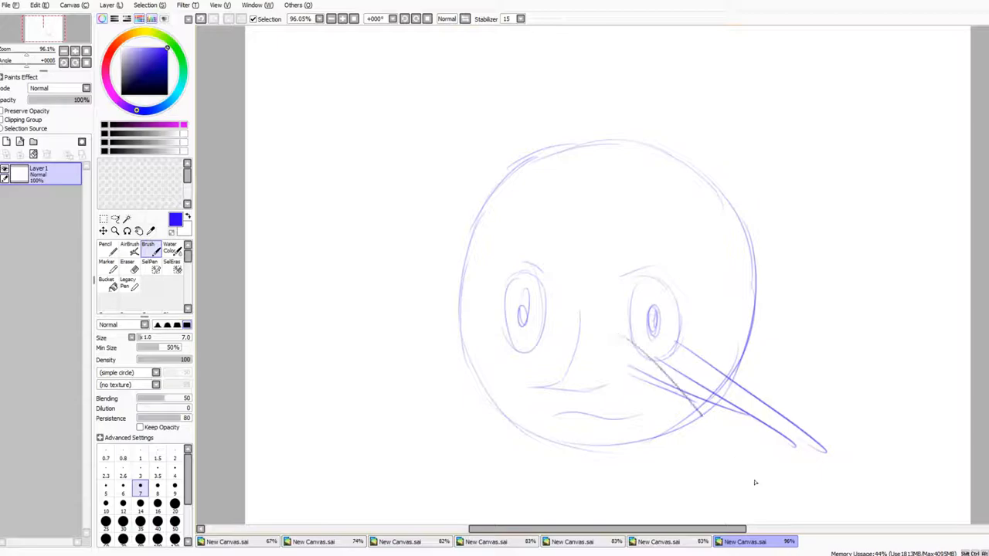
mouse_move(615, 325)
left_mouse_down()
mouse_move(726, 483)
mouse_move(753, 475)
left_mouse_up()
left_click_drag(485, 312, 495, 424)
left_click_drag(489, 329, 538, 452)
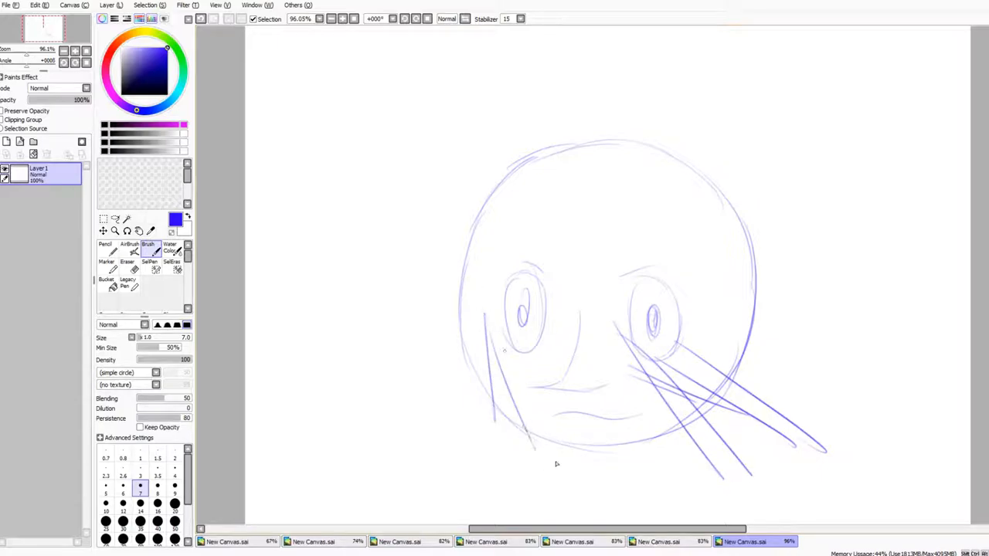
left_click_drag(518, 344, 572, 475)
mouse_move(503, 325)
left_mouse_down()
mouse_move(456, 464)
mouse_move(441, 436)
left_mouse_up()
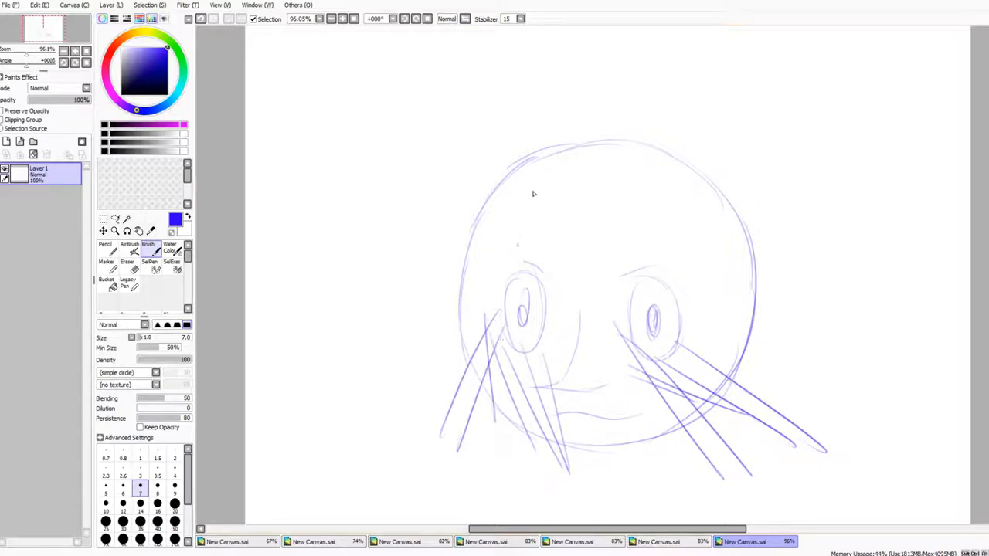
Draw forehead hair and a big sweeping fringe outline with long strands across the left face.
left_click_drag(555, 191, 581, 324)
left_click_drag(587, 235, 589, 369)
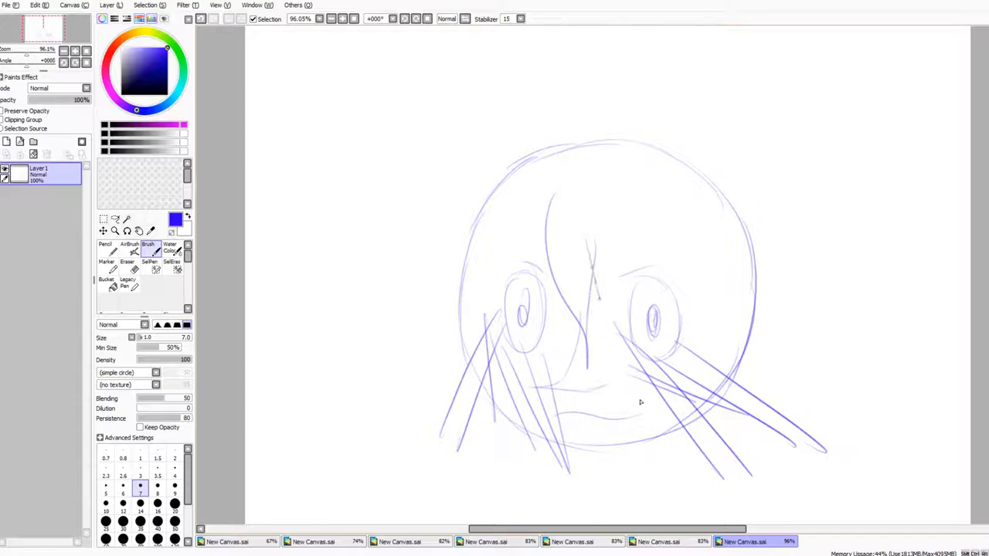
left_click_drag(600, 298, 652, 405)
left_click_drag(669, 170, 623, 392)
mouse_move(661, 223)
left_mouse_down()
mouse_move(904, 234)
mouse_move(719, 224)
mouse_move(890, 186)
mouse_move(703, 139)
mouse_move(340, 224)
left_mouse_up()
mouse_move(502, 114)
left_mouse_down()
mouse_move(369, 331)
mouse_move(468, 252)
left_mouse_up()
left_click_drag(501, 185, 428, 371)
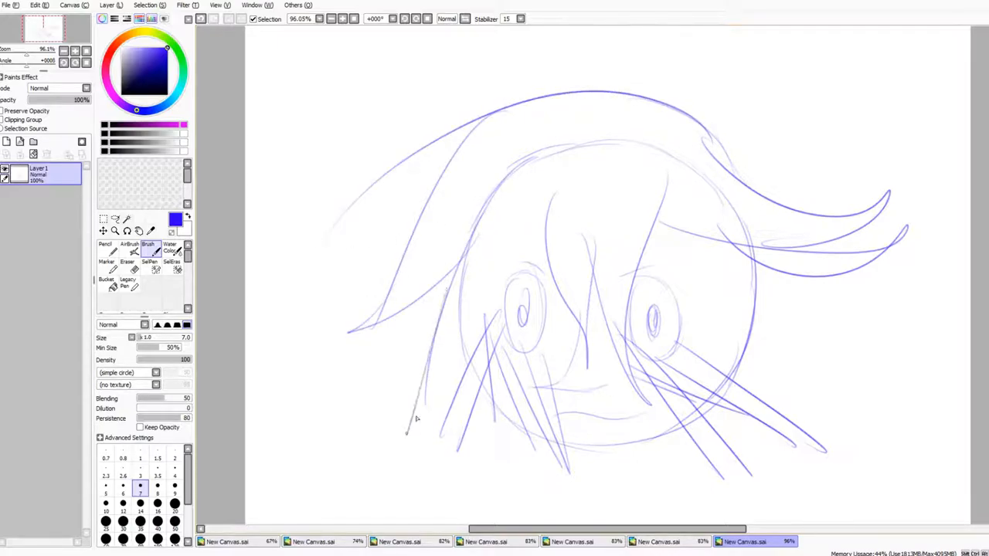
left_click_drag(490, 247, 406, 434)
left_click_drag(545, 220, 447, 424)
left_click_drag(533, 236, 448, 344)
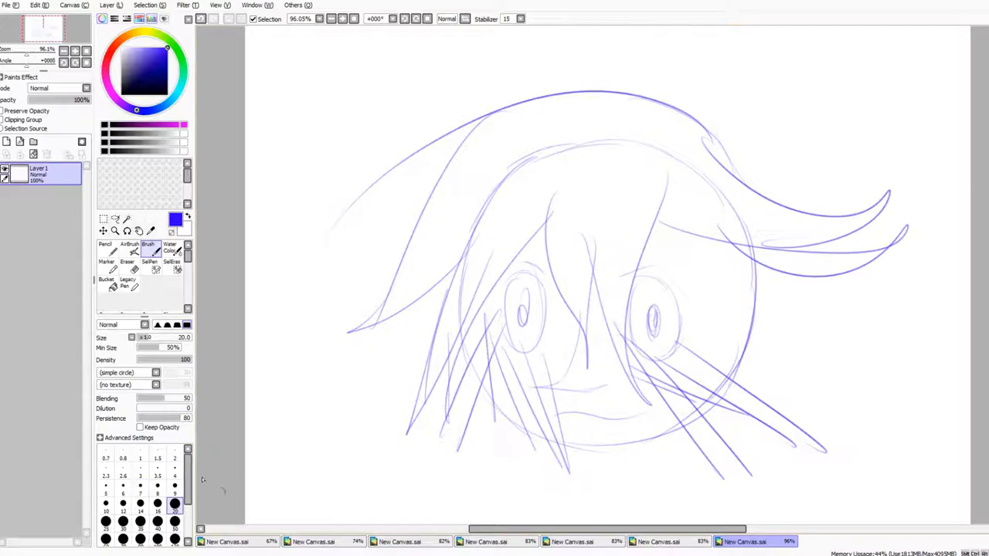
Paint a large blue blush on the left cheek at brush size 120, then return to the thin size 7 brush.
left_click(174, 539)
left_click_drag(510, 347, 479, 363)
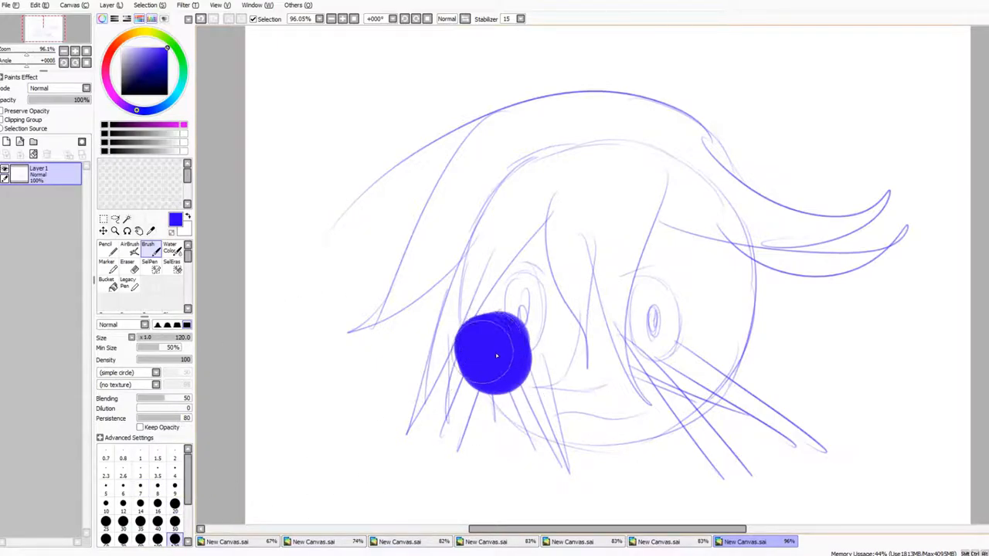
key("n")
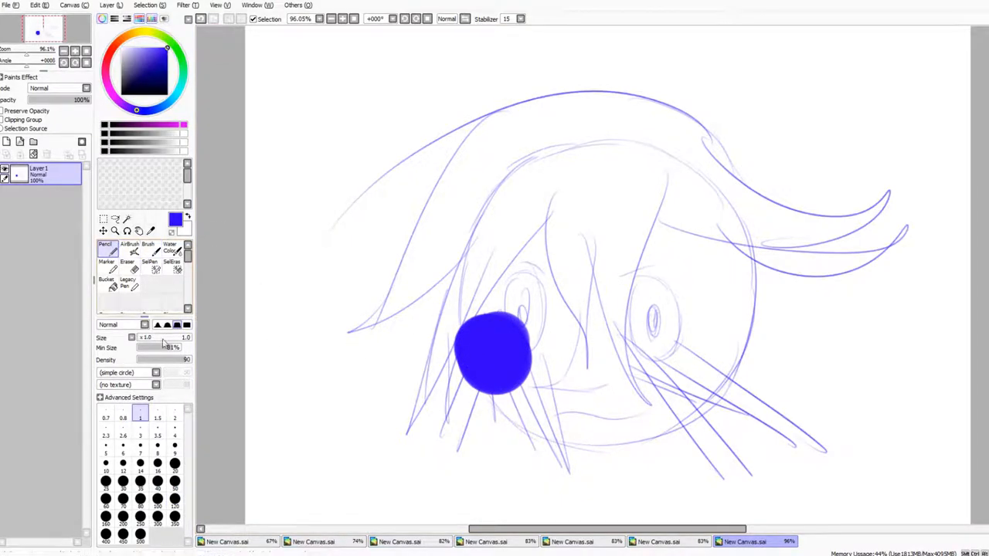
key("b")
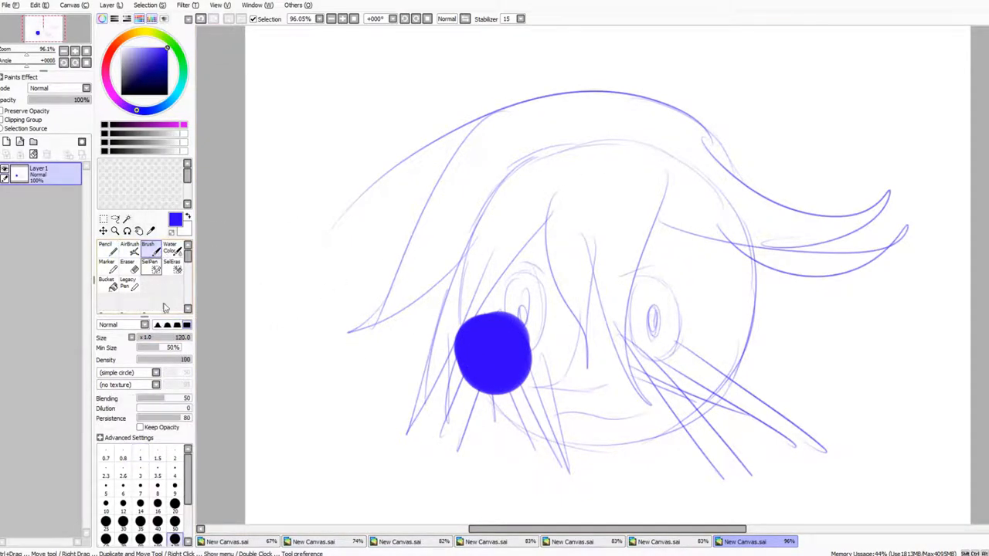
key("bracketright")
key("bracketright")
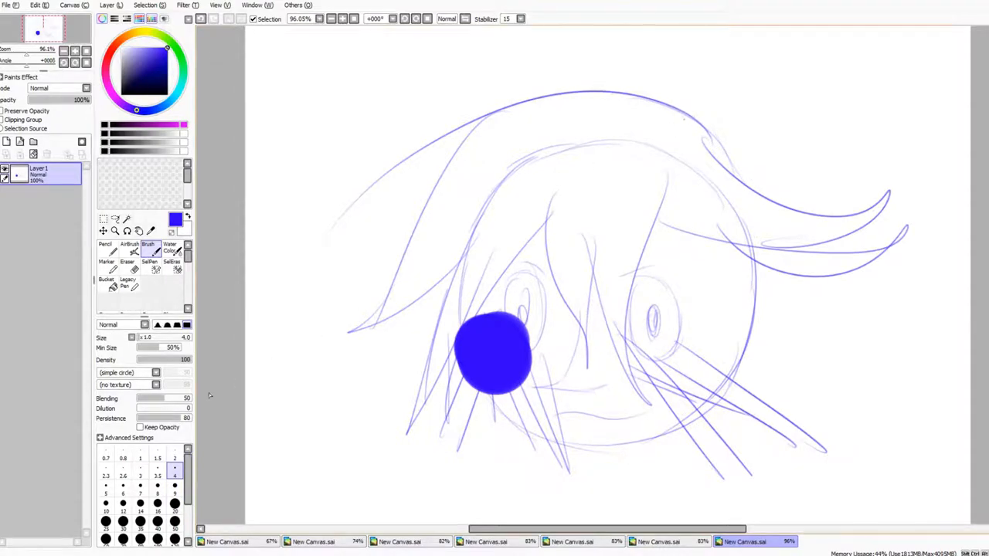
key("bracketright")
key("bracketright")
key("bracketright")
Sketch a bow at the upper right of the head and two neck lines below the chin.
mouse_move(704, 127)
left_mouse_down()
mouse_move(714, 54)
mouse_move(701, 155)
left_mouse_up()
mouse_move(776, 92)
left_mouse_down()
mouse_move(772, 46)
mouse_move(794, 133)
mouse_move(970, 155)
mouse_move(803, 116)
mouse_move(819, 355)
mouse_move(819, 116)
left_mouse_up()
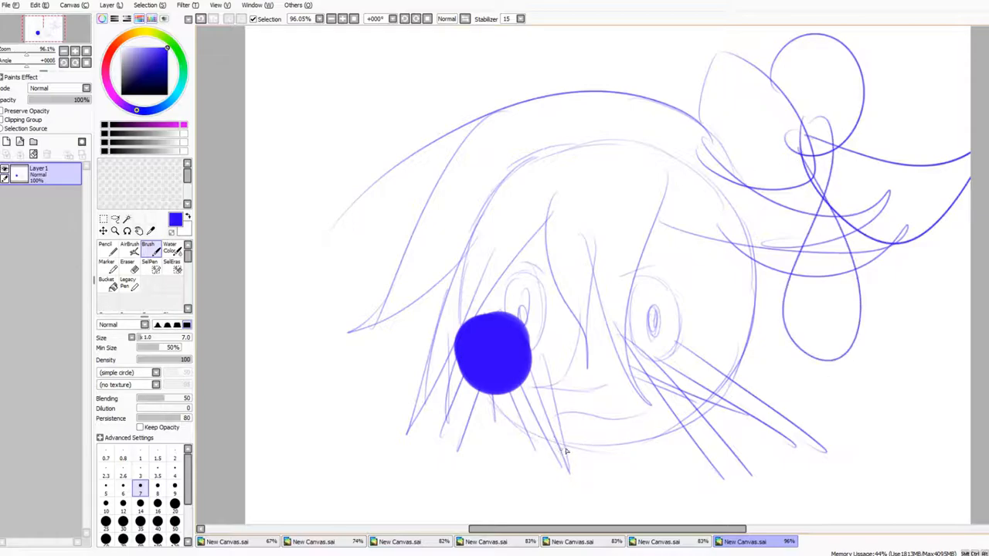
left_click_drag(563, 437, 550, 524)
left_click_drag(659, 431, 653, 526)
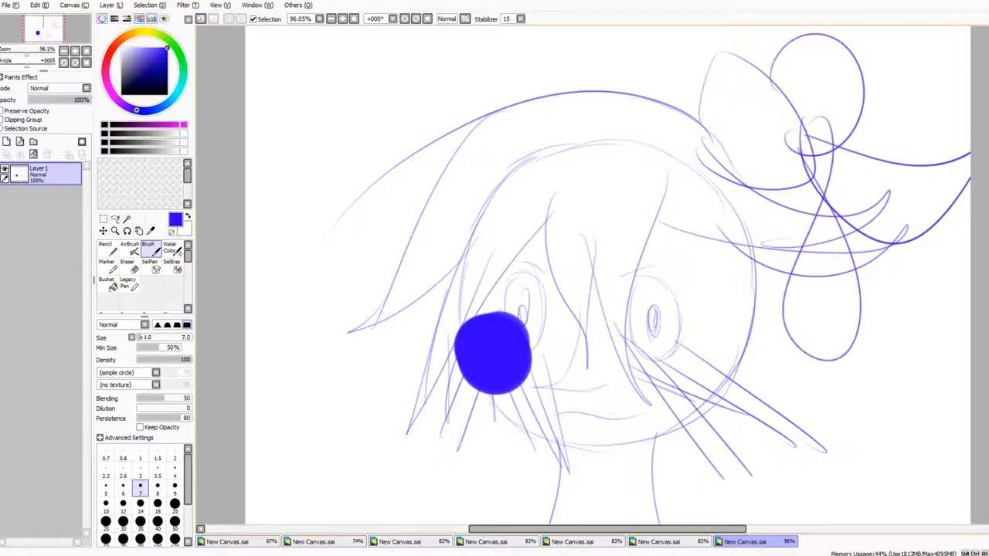
scroll(541, 309, "down", 3)
scroll(541, 309, "down", 2)
left_click_drag(693, 417, 575, 450)
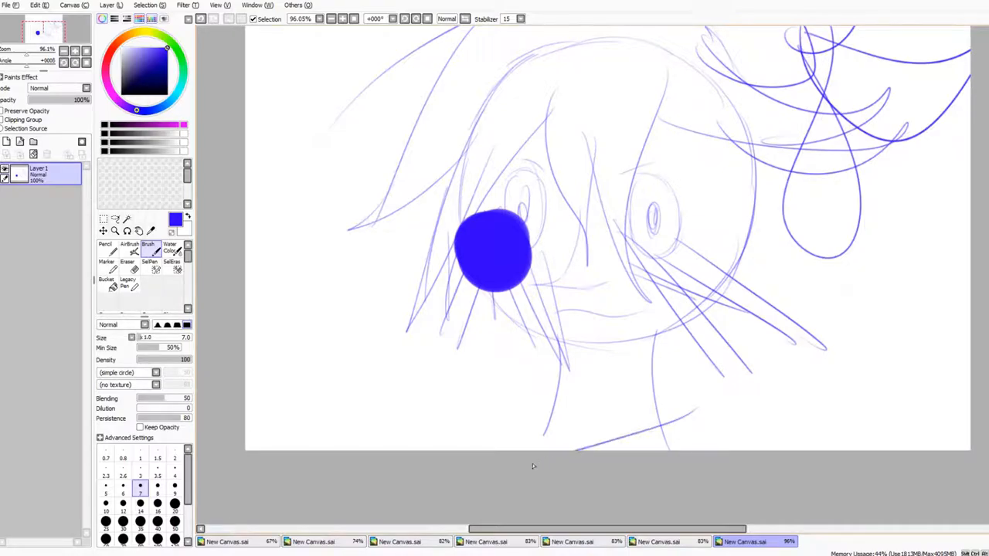
Add a short collar stroke under the chin and a curved shoulder stroke.
left_click_drag(533, 408, 571, 449)
left_click_drag(656, 405, 765, 452)
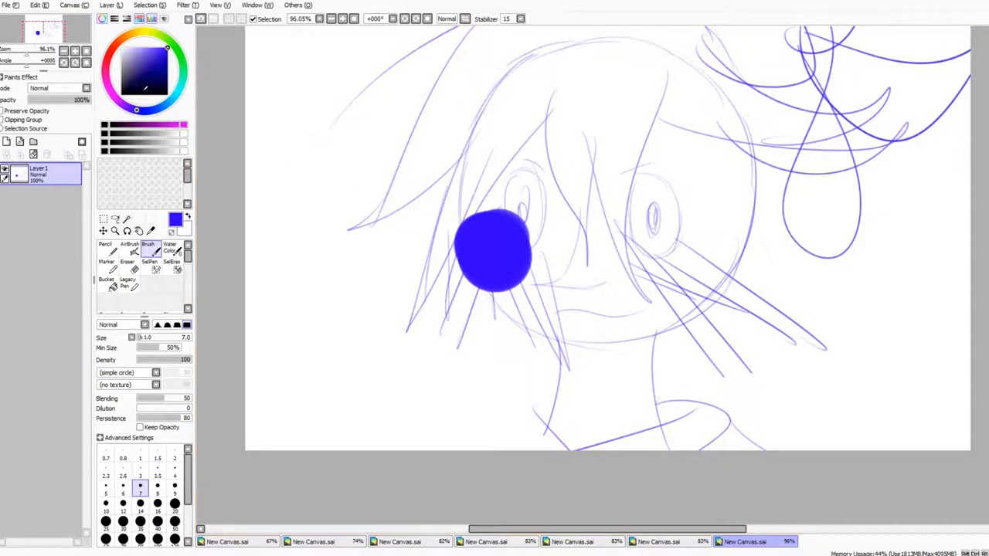
Switch to thin black pencil lines and retrace hair strands and zigzags over the right side.
left_click(176, 219)
left_click(108, 248)
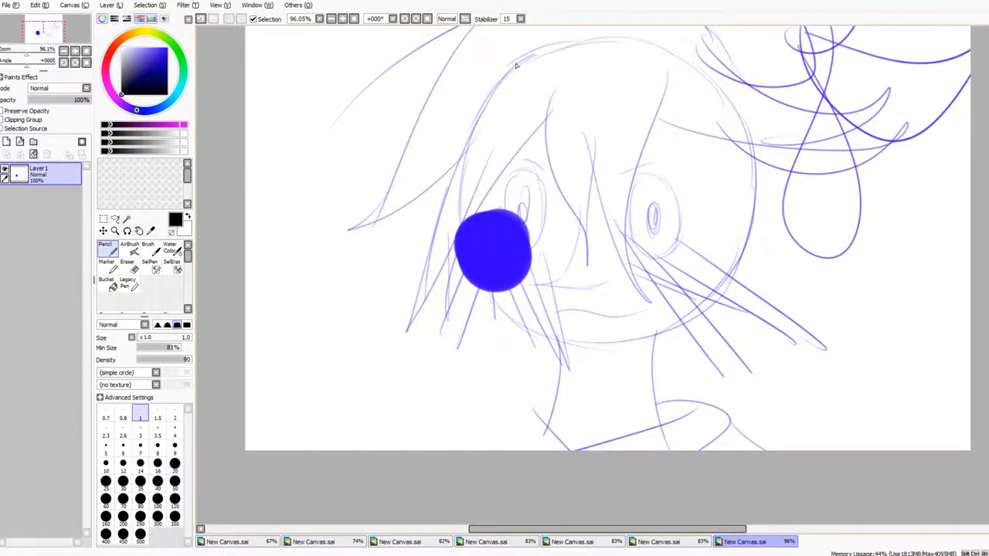
mouse_move(507, 76)
left_mouse_down()
mouse_move(386, 344)
mouse_move(584, 89)
mouse_move(479, 379)
mouse_move(564, 108)
mouse_move(601, 274)
mouse_move(610, 120)
mouse_move(649, 305)
left_mouse_up()
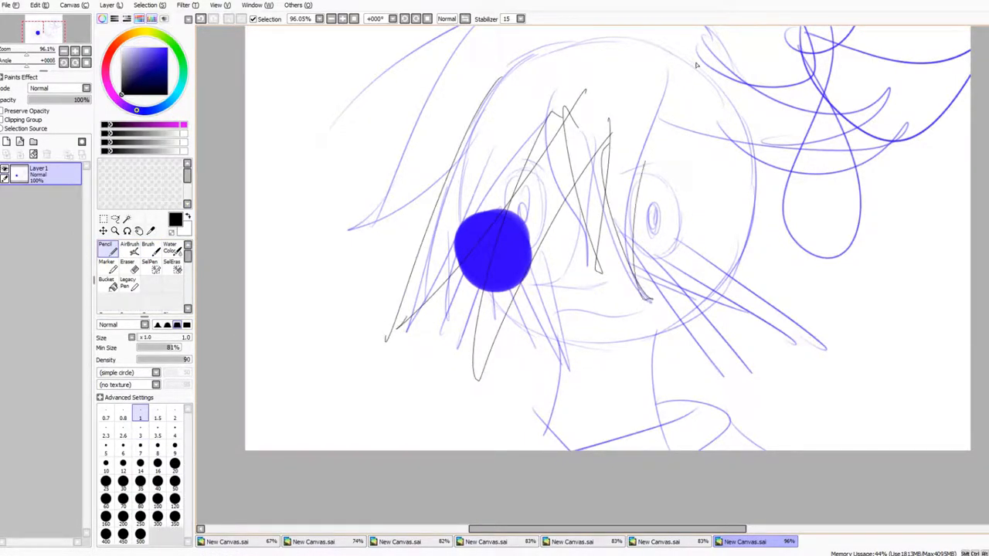
left_click_drag(700, 58, 649, 301)
mouse_move(632, 232)
left_mouse_down()
mouse_move(703, 374)
mouse_move(748, 360)
left_mouse_up()
mouse_move(730, 306)
left_mouse_down()
mouse_move(657, 255)
mouse_move(765, 383)
left_mouse_up()
left_click_drag(765, 382, 664, 282)
Draw long black curves along the right and top hair, a left strand and the bow loops.
left_click_drag(807, 124, 761, 317)
left_click_drag(830, 293, 812, 309)
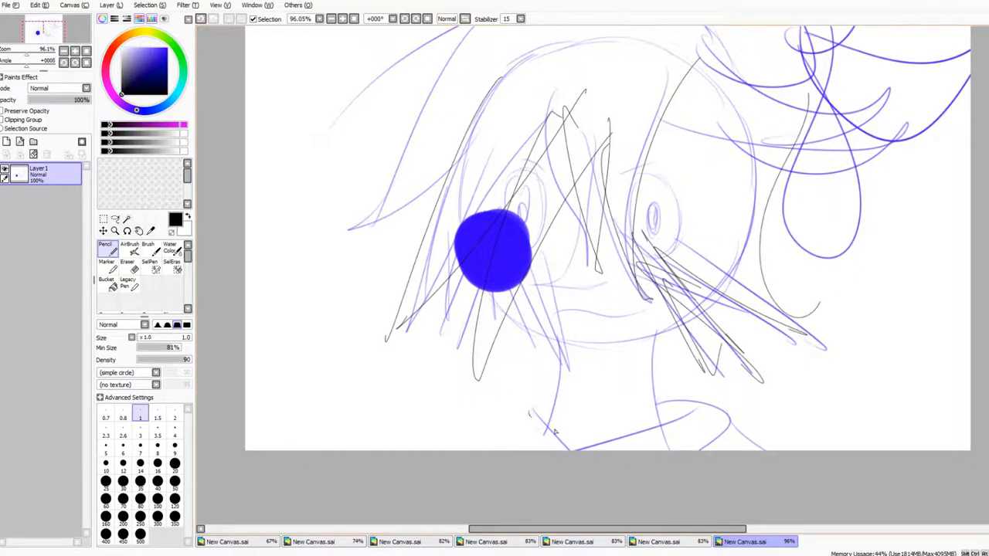
left_click_drag(529, 411, 584, 448)
mouse_move(463, 154)
left_mouse_down()
mouse_move(352, 195)
mouse_move(518, 27)
left_mouse_up()
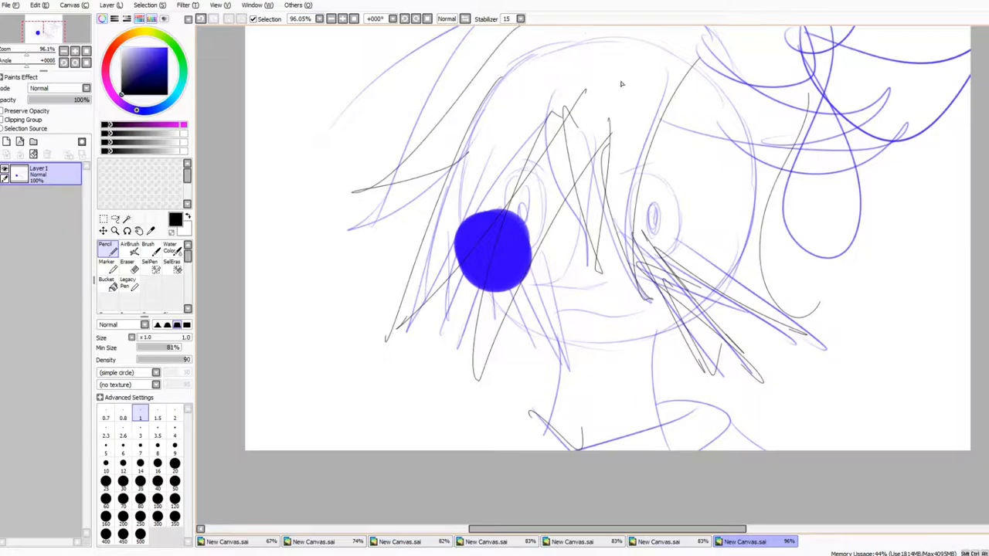
scroll(618, 232, "down", 1)
scroll(618, 232, "up", 3)
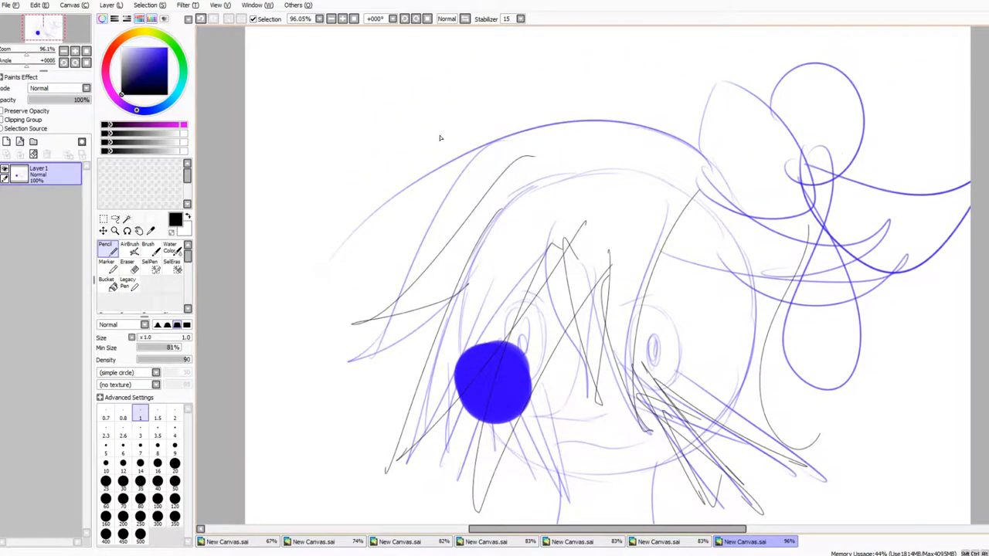
left_click_drag(412, 292, 726, 112)
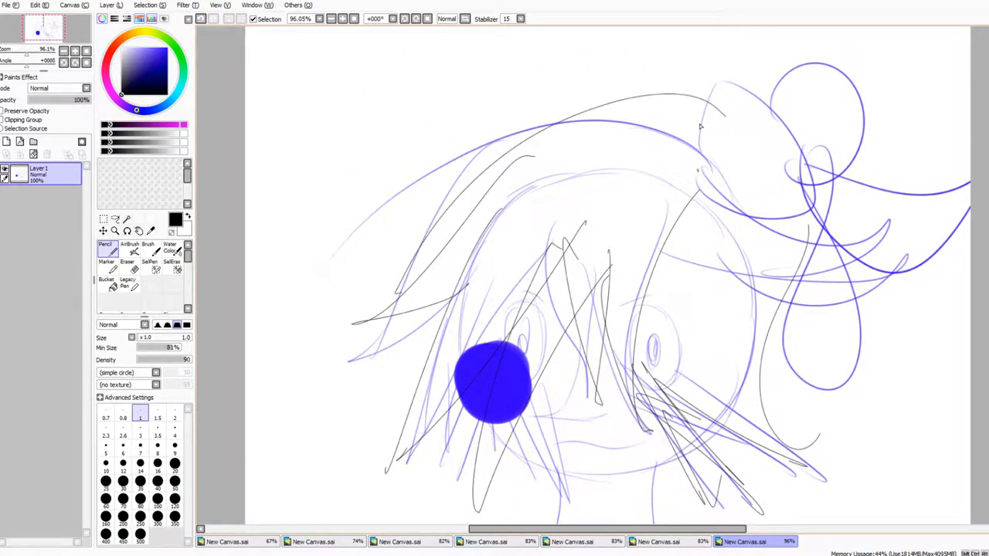
mouse_move(699, 170)
left_mouse_down()
mouse_move(777, 116)
mouse_move(807, 208)
left_mouse_up()
mouse_move(765, 124)
left_mouse_down()
mouse_move(804, 60)
mouse_move(812, 199)
left_mouse_up()
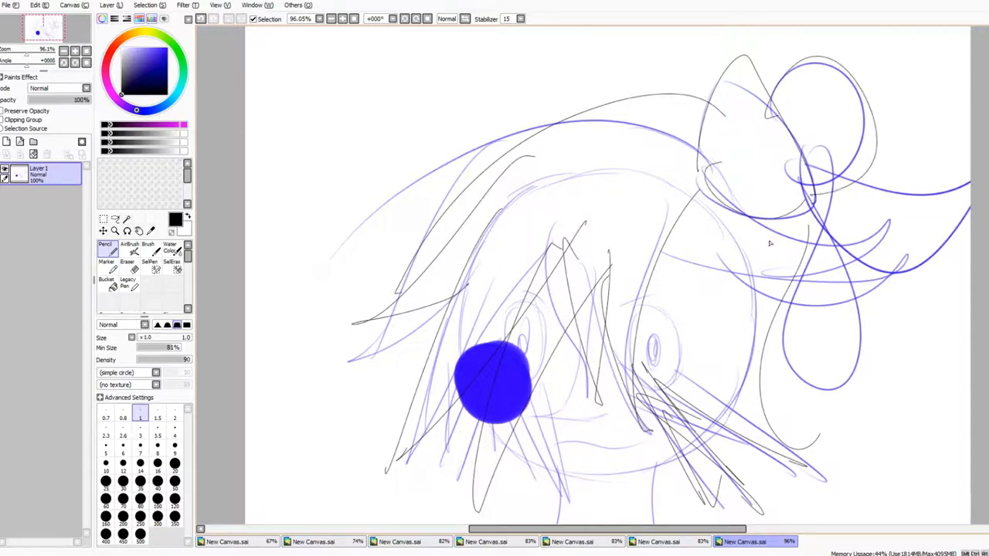
Outline both eyes in black and draw the nose line and mouth curve.
left_click_drag(490, 350, 465, 366)
mouse_move(510, 315)
left_mouse_down()
mouse_move(549, 387)
mouse_move(533, 321)
left_mouse_up()
left_click_drag(525, 288, 555, 306)
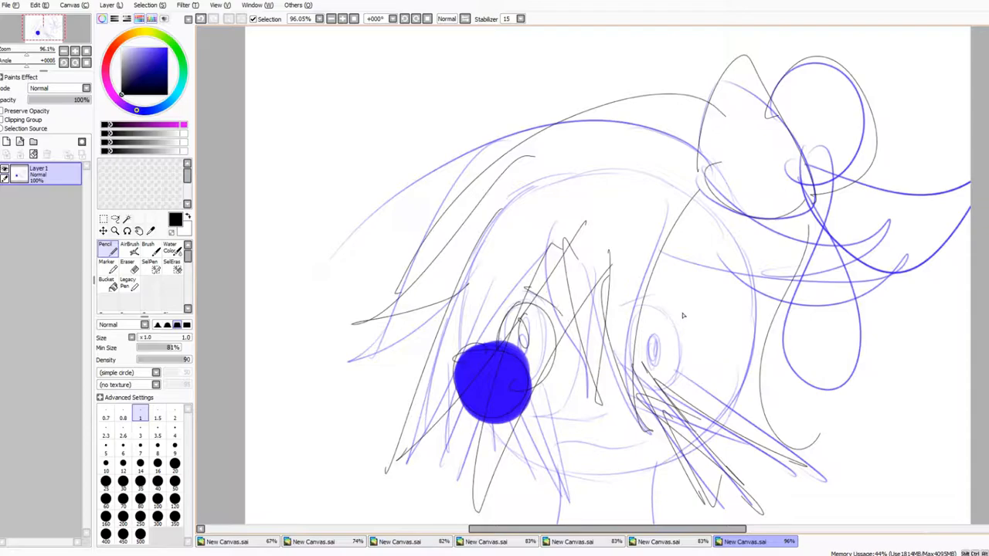
mouse_move(634, 309)
left_mouse_down()
mouse_move(627, 379)
mouse_move(684, 386)
left_mouse_up()
left_click_drag(646, 337, 663, 369)
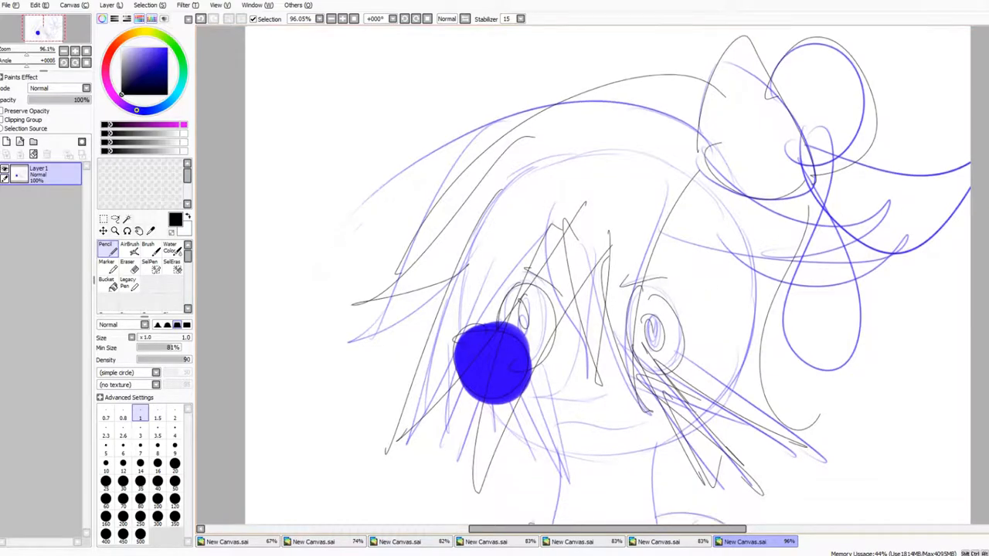
scroll(603, 279, "down", 3)
mouse_move(595, 158)
left_mouse_down()
mouse_move(541, 293)
mouse_move(628, 302)
left_mouse_up()
left_click_drag(558, 331, 618, 340)
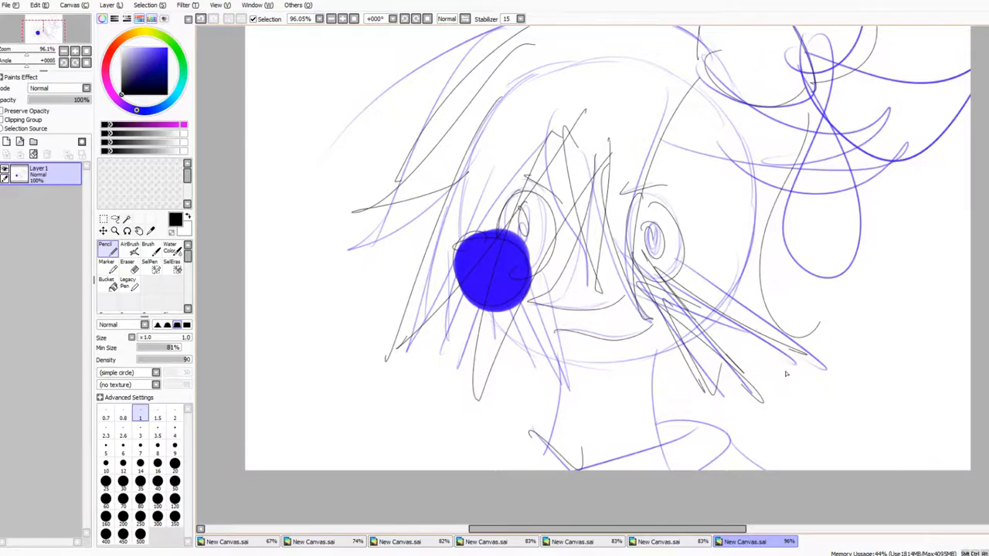
scroll(541, 255, "up", 4)
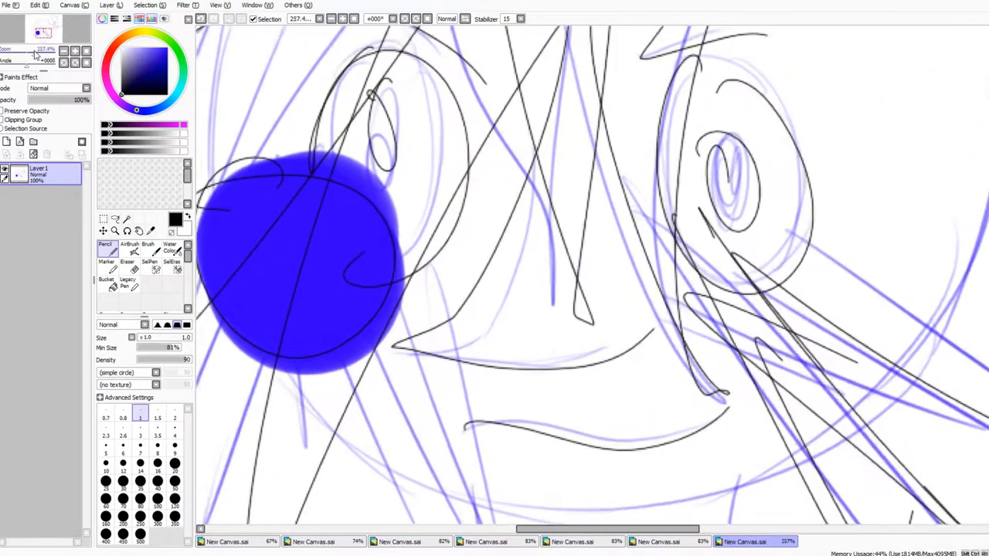
left_click_drag(578, 530, 661, 530)
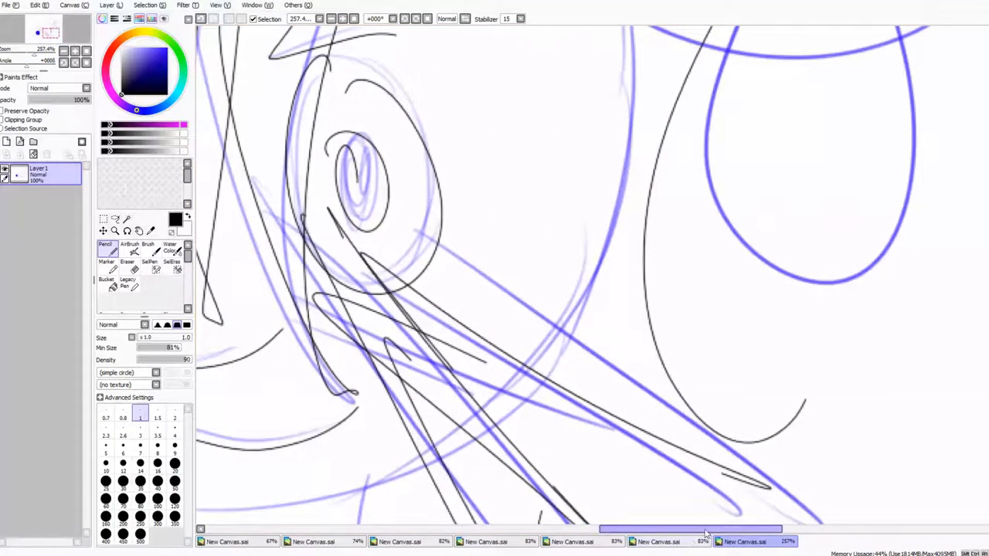
Write a black signature in the lower-right corner, then reset the view to 100%.
left_click_drag(541, 387, 541, 116)
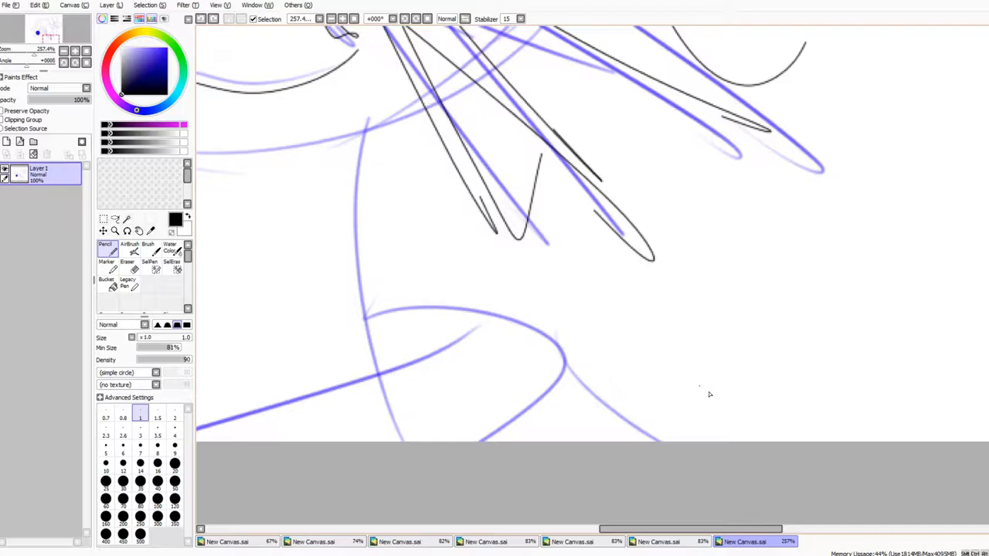
mouse_move(696, 373)
left_mouse_down()
mouse_move(731, 402)
mouse_move(714, 348)
mouse_move(763, 387)
mouse_move(769, 343)
mouse_move(780, 362)
mouse_move(792, 337)
mouse_move(823, 325)
mouse_move(815, 293)
mouse_move(830, 325)
mouse_move(843, 294)
mouse_move(859, 332)
left_mouse_up()
left_click_drag(859, 332, 847, 254)
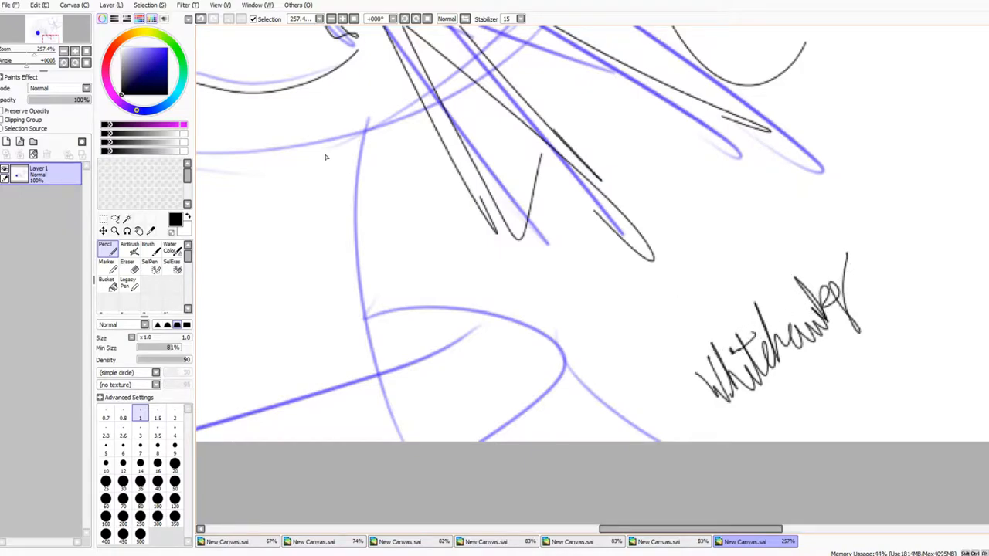
key("ctrl+0")
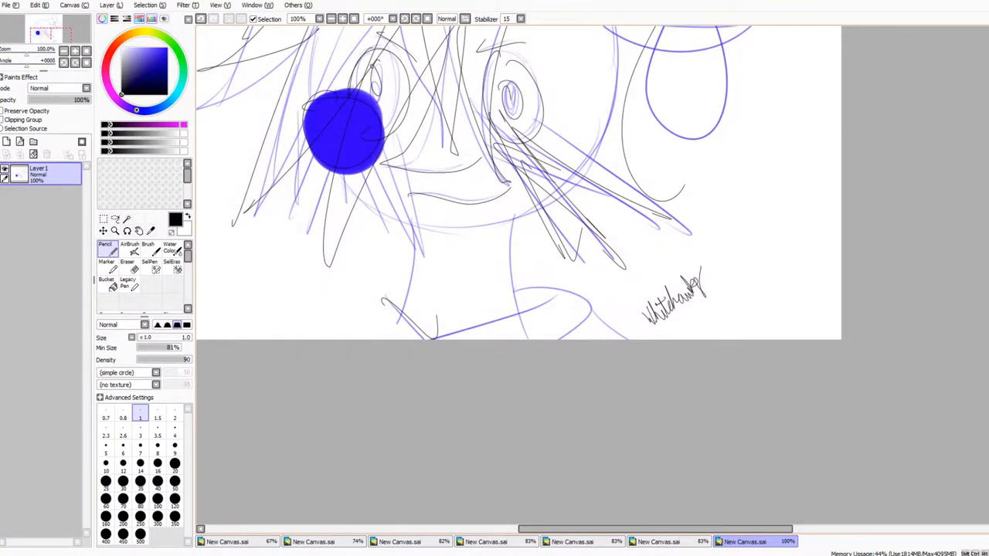
scroll(518, 232, "up", 3)
scroll(518, 232, "up", 3)
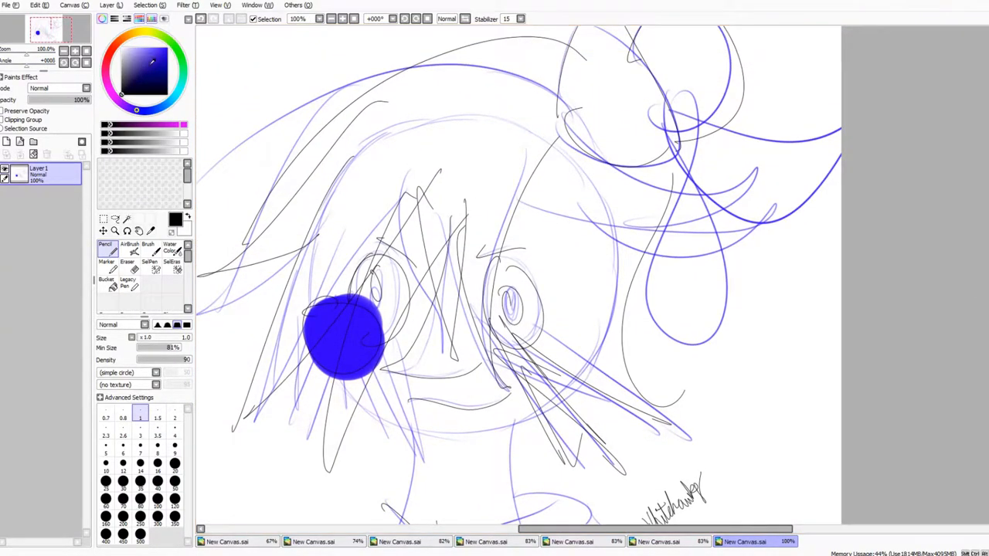
Spray a soft light-blue AirBrush tint at size 500 over the hair and lower-left strands.
left_click(132, 245)
left_click(141, 533)
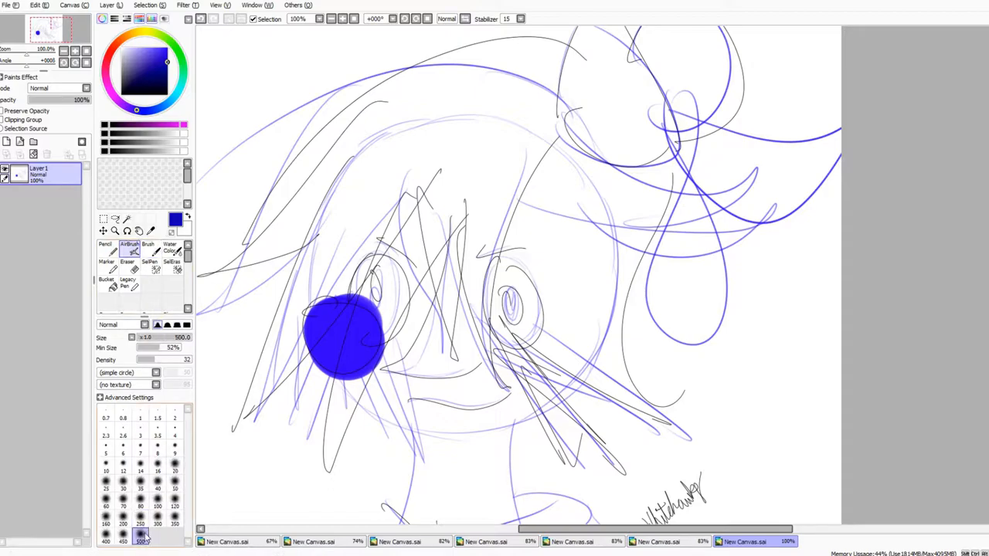
left_click_drag(255, 193, 432, 418)
left_click_drag(432, 155, 463, 463)
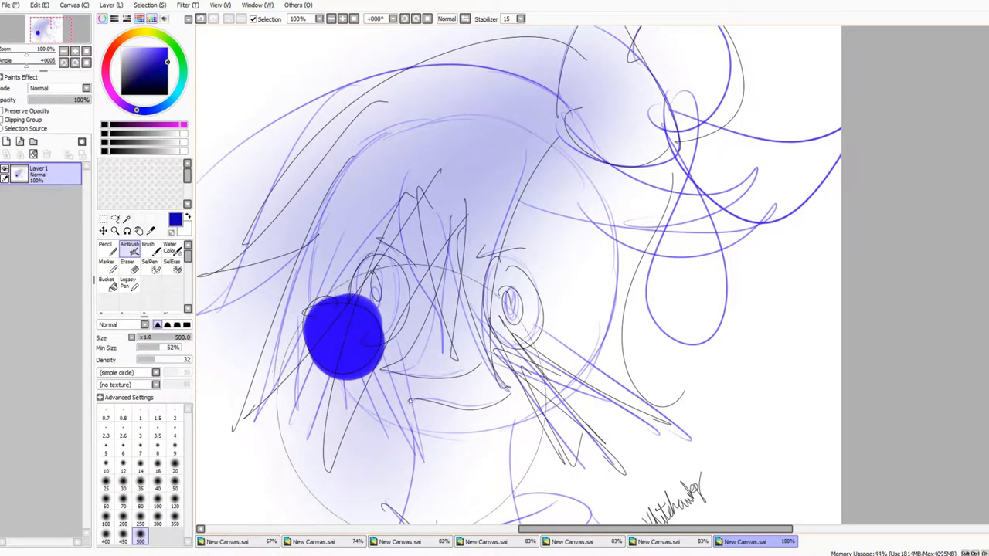
left_click_drag(324, 347, 386, 463)
left_click_drag(270, 309, 318, 131)
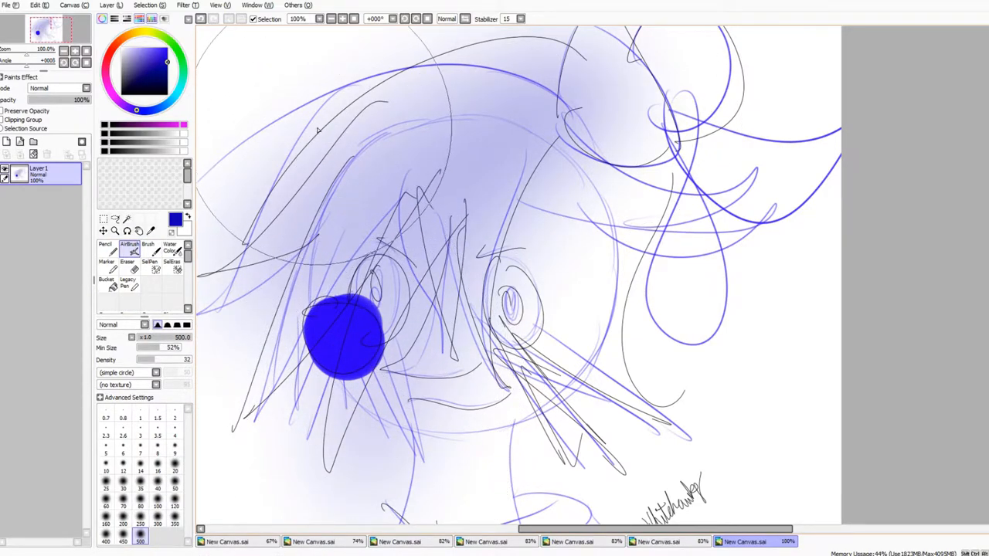